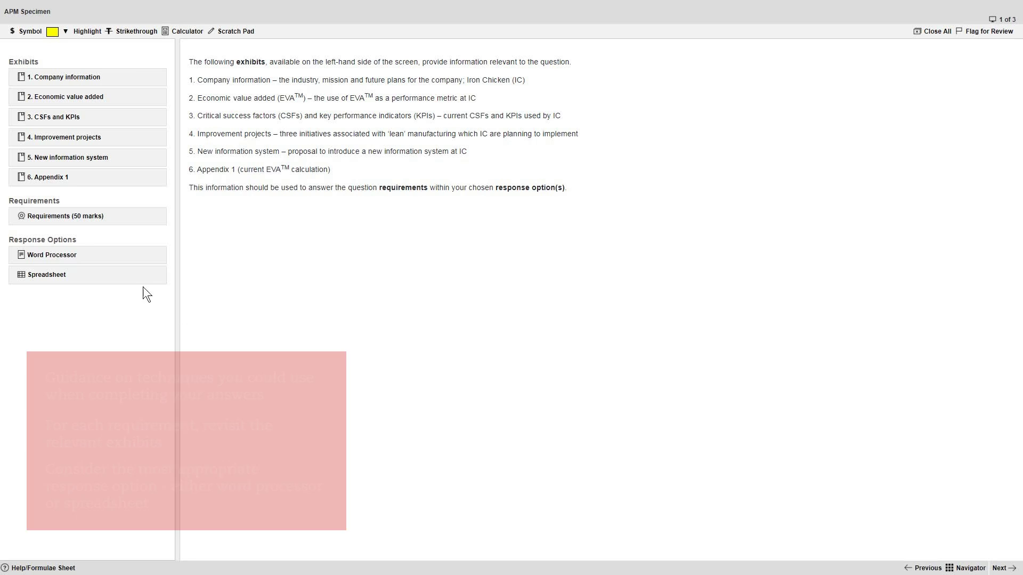
Open a spreadsheet beside Appendix 1 and title cell A1 'Working 1 - EVA analysis'
{"action": "left_click", "coordinate": [136, 278]}
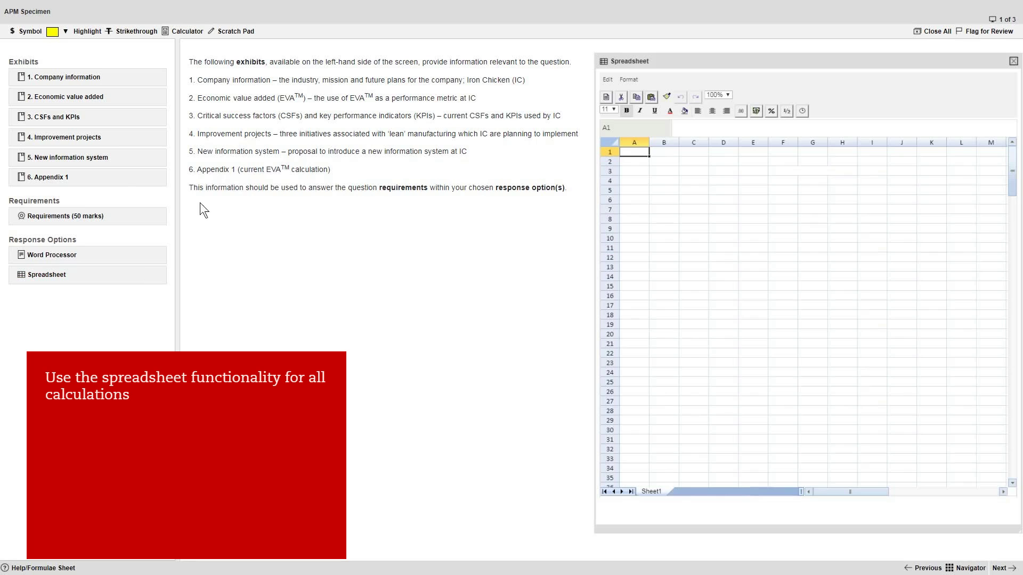
{"action": "left_click", "coordinate": [144, 179]}
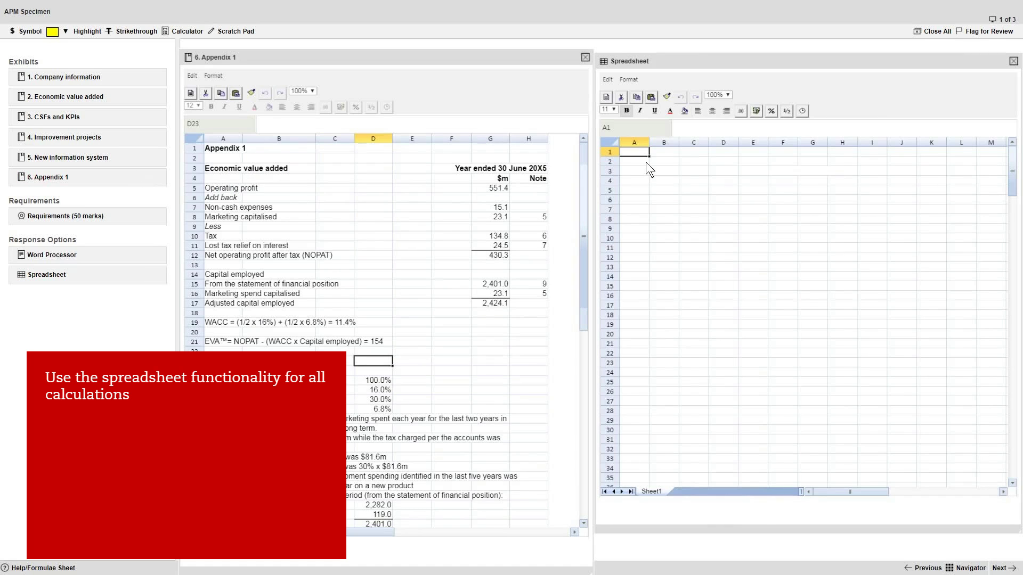
{"action": "left_click", "coordinate": [637, 150]}
{"action": "type", "text": "Working 1"}
{"action": "type", "text": " - EVA an"}
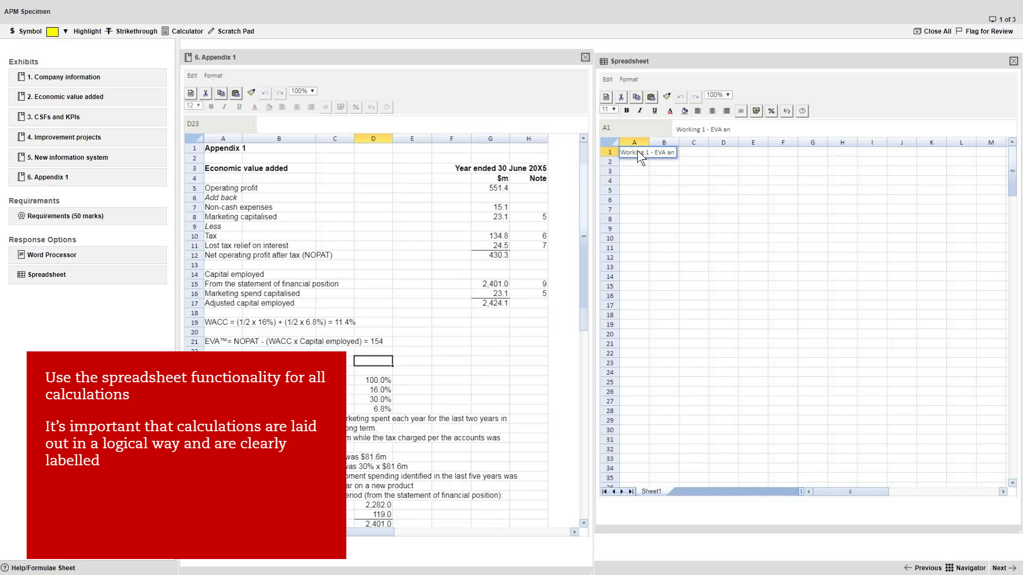
{"action": "type", "text": "alysis"}
{"action": "key", "text": "Return"}
Add the bold sub-heading 'Revised EVA calc' in row 3
{"action": "key", "text": "Return"}
{"action": "key", "text": "Return"}
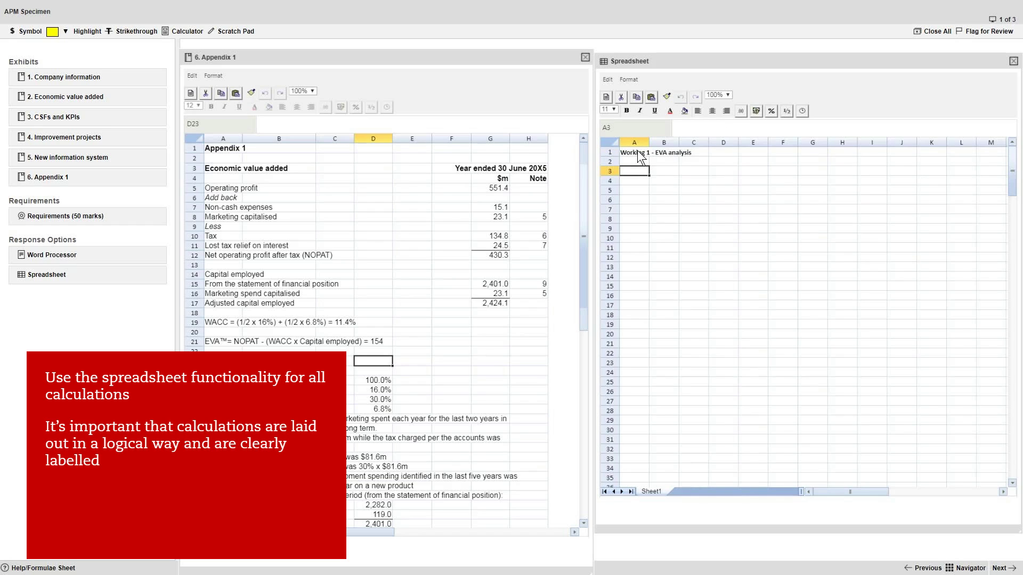
{"action": "type", "text": "Revised EVA"}
{"action": "type", "text": " calc"}
{"action": "key", "text": "Return"}
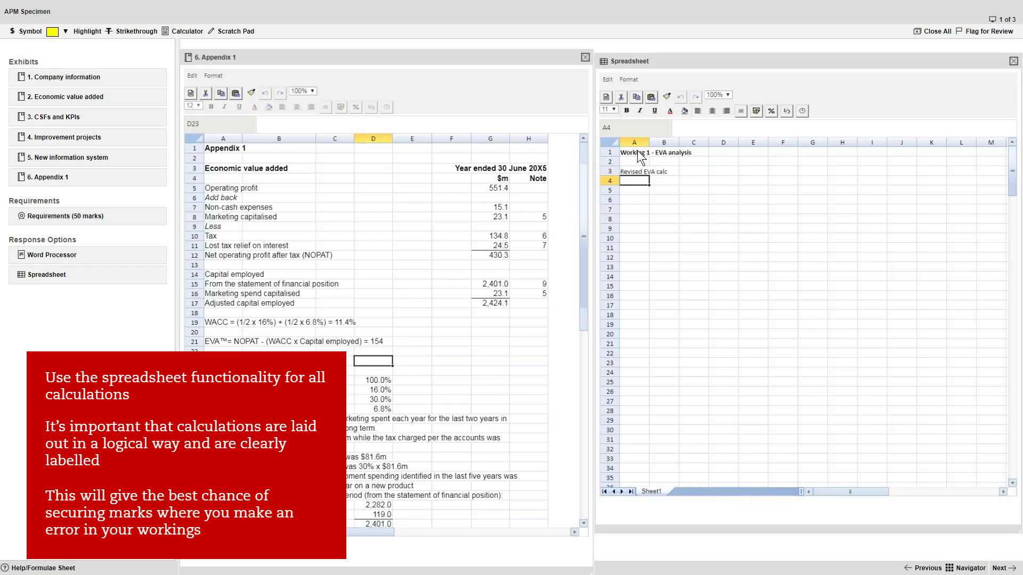
{"action": "key", "text": "Up"}
{"action": "key", "text": "ctrl+b"}
{"action": "key", "text": "Down"}
{"action": "key", "text": "Down"}
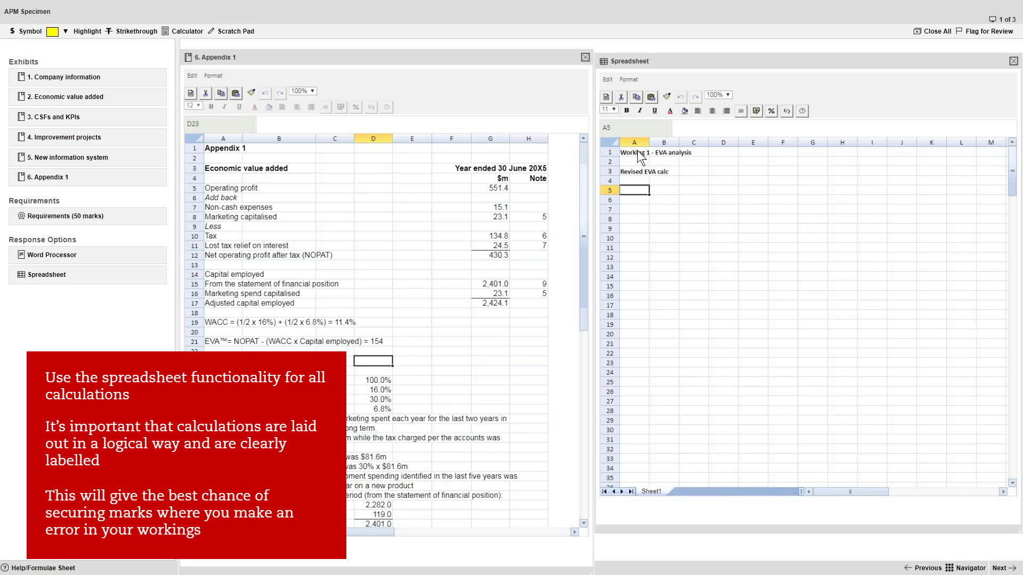
Enter Op profit 551.4 in row 5 and an 'Add back' label below it
{"action": "type", "text": "Op profit"}
{"action": "key", "text": "Tab"}
{"action": "key", "text": "Tab"}
{"action": "key", "text": "Tab"}
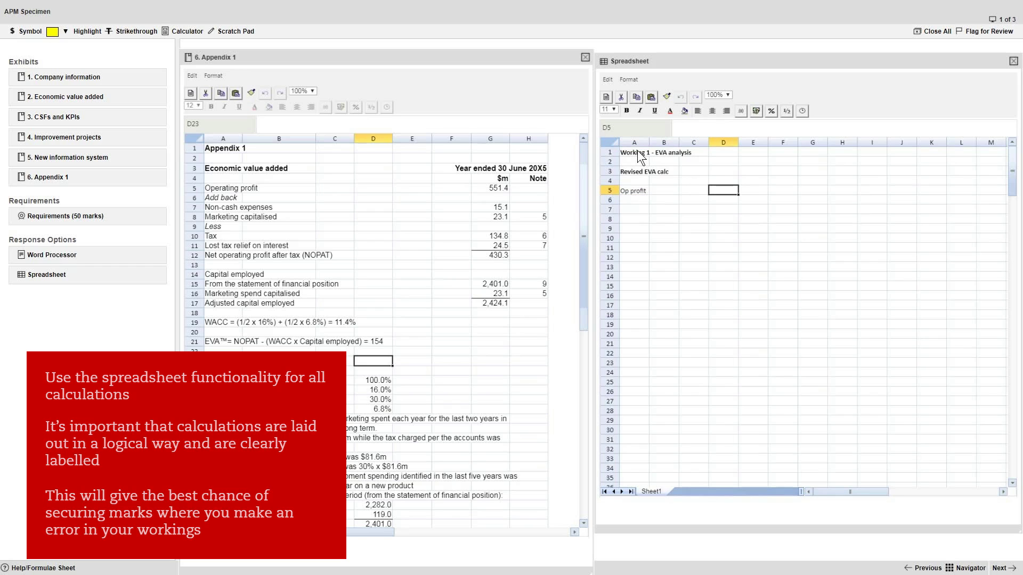
{"action": "type", "text": "55"}
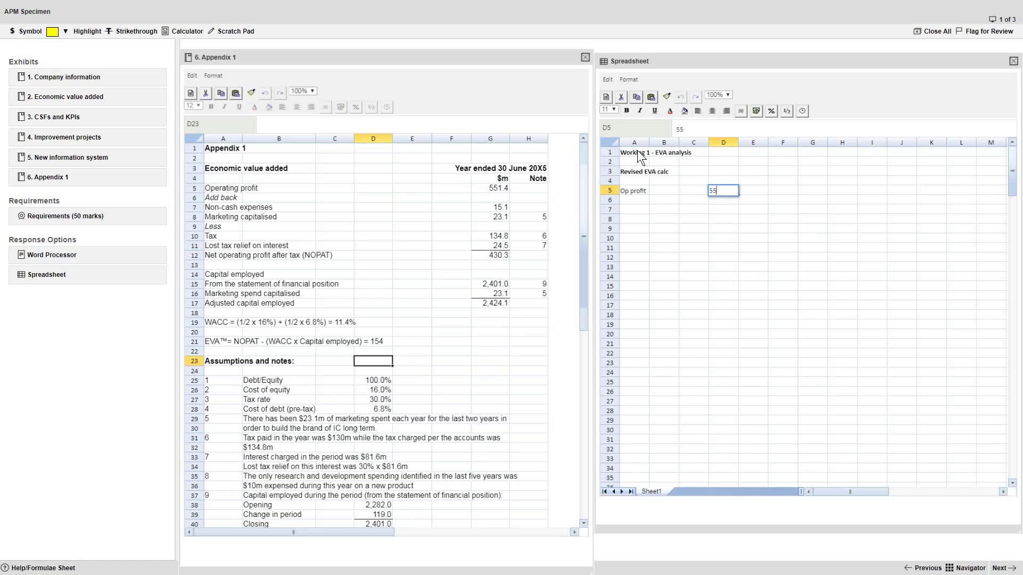
{"action": "type", "text": "1.4"}
{"action": "key", "text": "Return"}
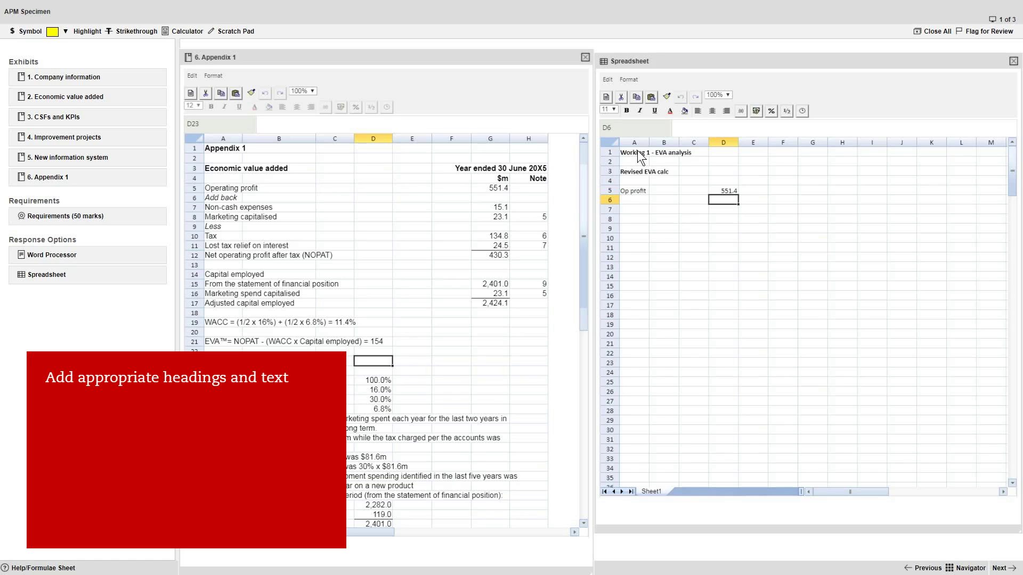
{"action": "key", "text": "Left"}
{"action": "key", "text": "Left"}
{"action": "key", "text": "Left"}
{"action": "type", "text": "Add back"}
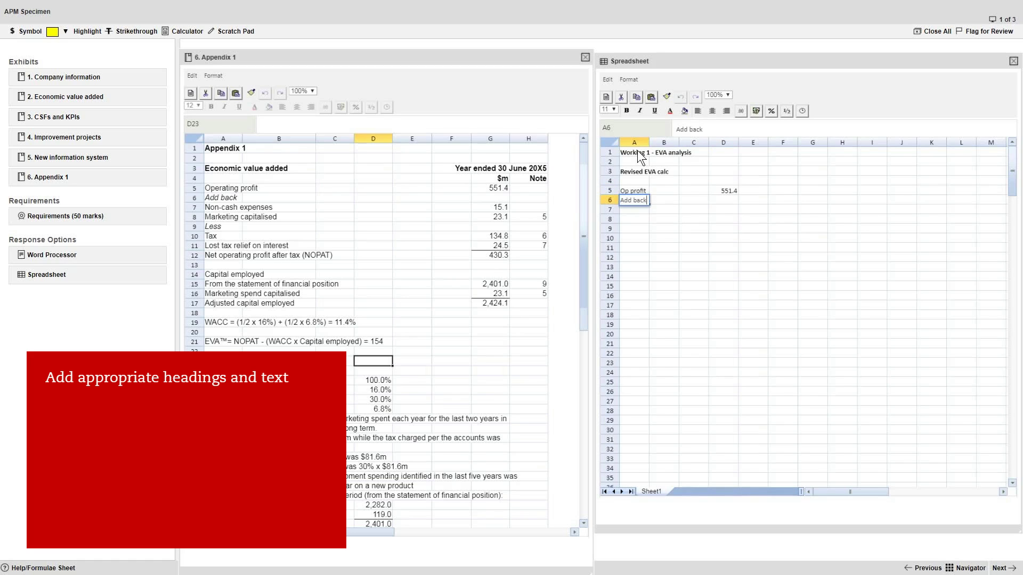
{"action": "key", "text": "Return"}
List the add-backs: Non-cash expenses 15.1, Marketing capitalised 23.1, R&D 10
{"action": "type", "text": "Non-cash "}
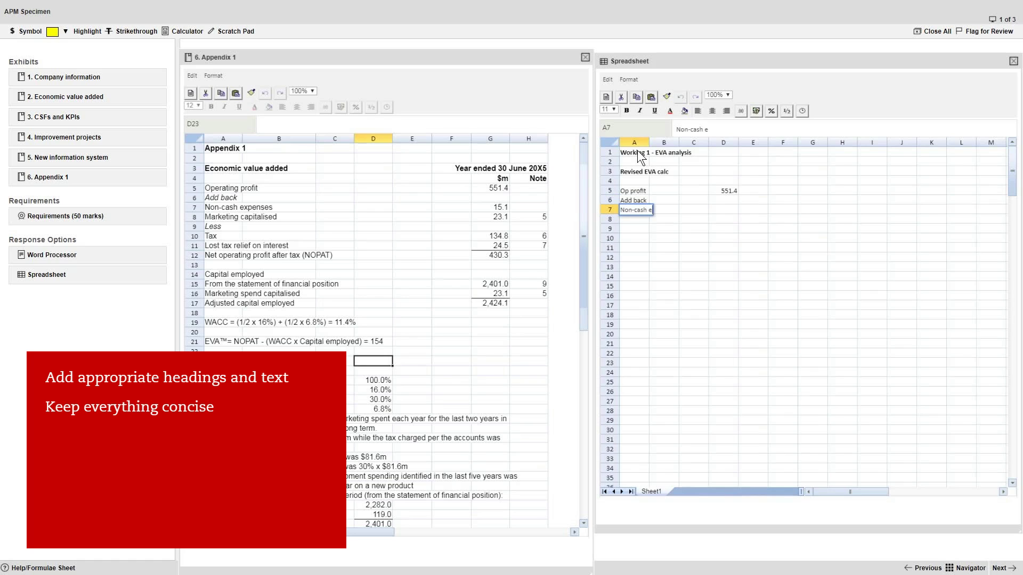
{"action": "type", "text": "expense"}
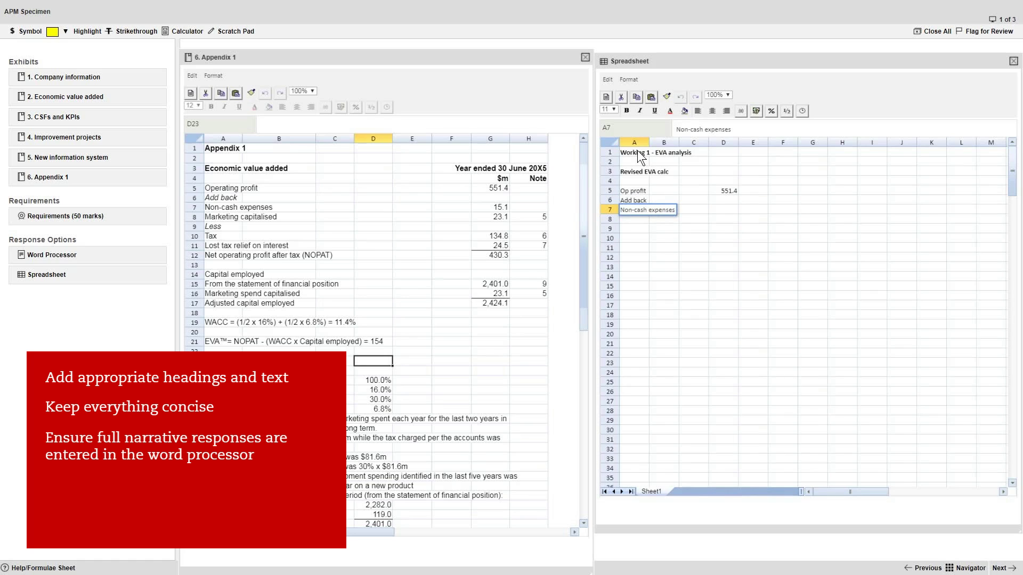
{"action": "type", "text": "s"}
{"action": "key", "text": "Right"}
{"action": "key", "text": "Right"}
{"action": "key", "text": "Right"}
{"action": "type", "text": "15.1"}
{"action": "key", "text": "Return"}
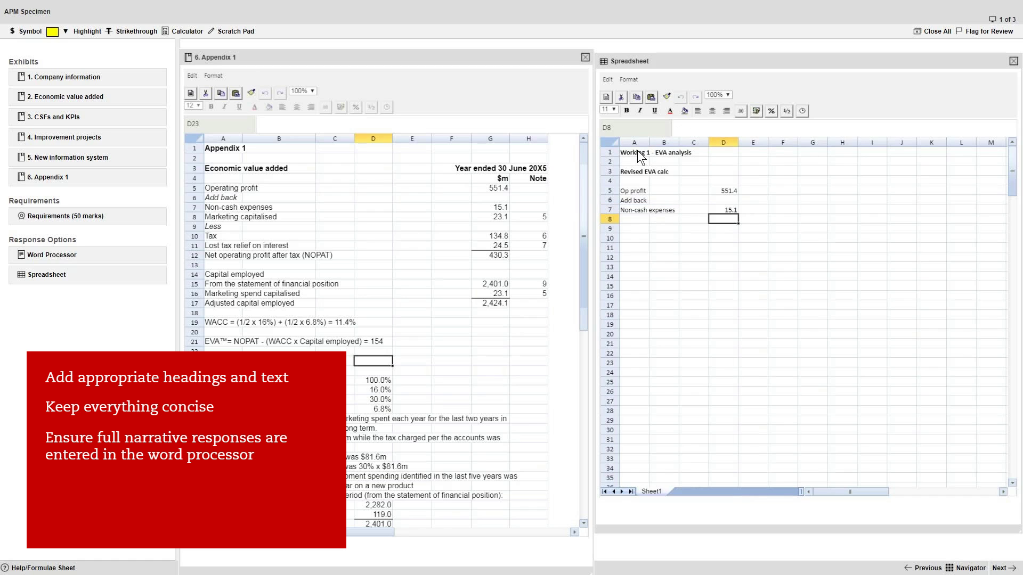
{"action": "key", "text": "Left"}
{"action": "key", "text": "Left"}
{"action": "key", "text": "Left"}
{"action": "type", "text": "Mar"}
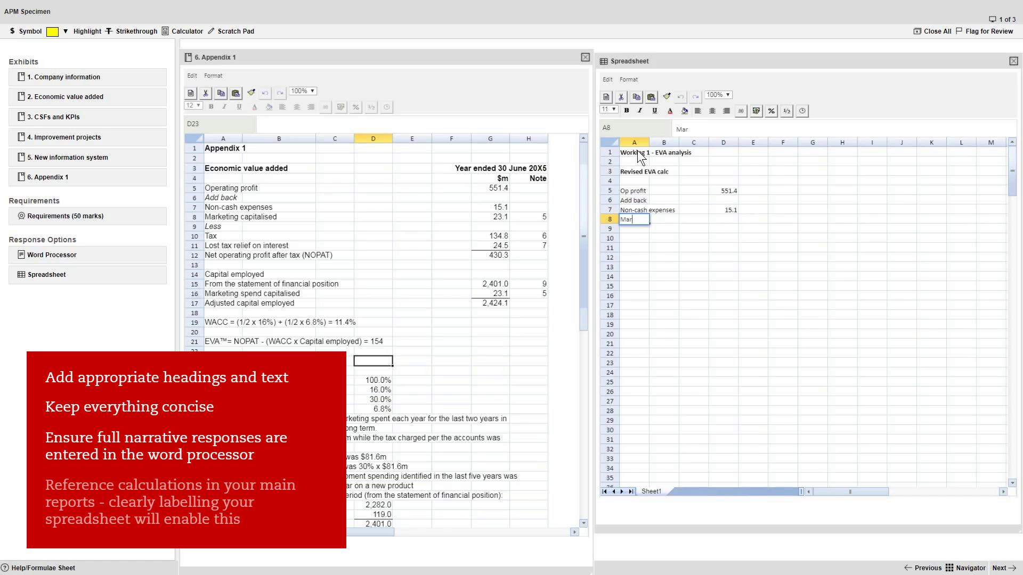
{"action": "type", "text": "keting cap"}
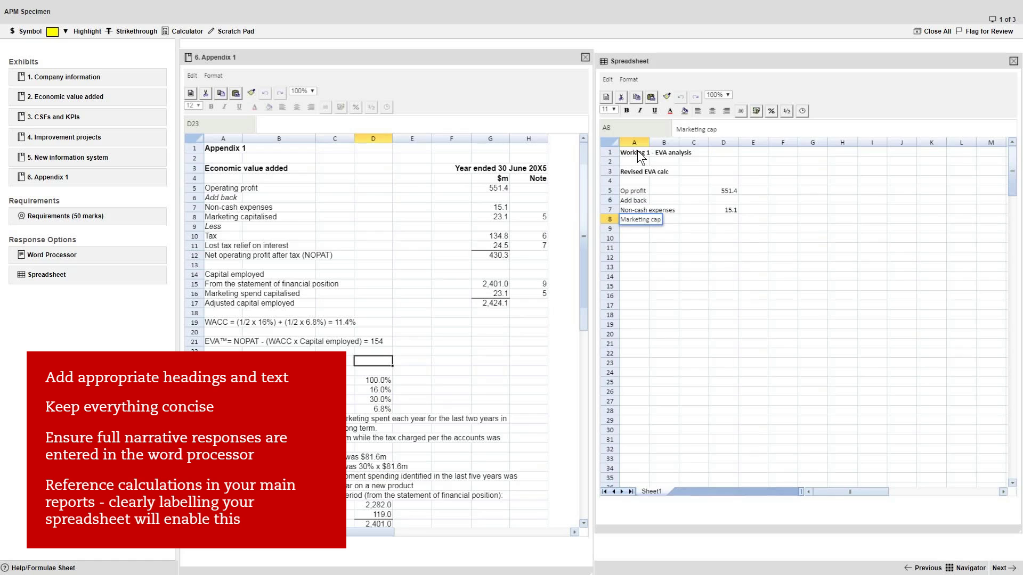
{"action": "type", "text": "italised"}
{"action": "key", "text": "Right"}
{"action": "key", "text": "Right"}
{"action": "key", "text": "Right"}
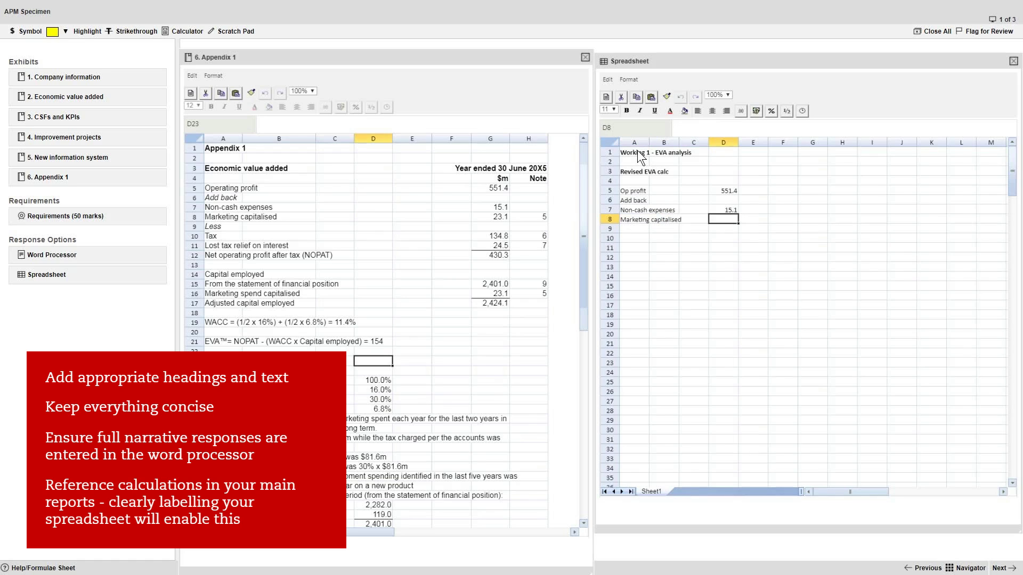
{"action": "type", "text": "23.1"}
{"action": "key", "text": "Return"}
{"action": "key", "text": "Left"}
{"action": "key", "text": "Left"}
{"action": "key", "text": "Left"}
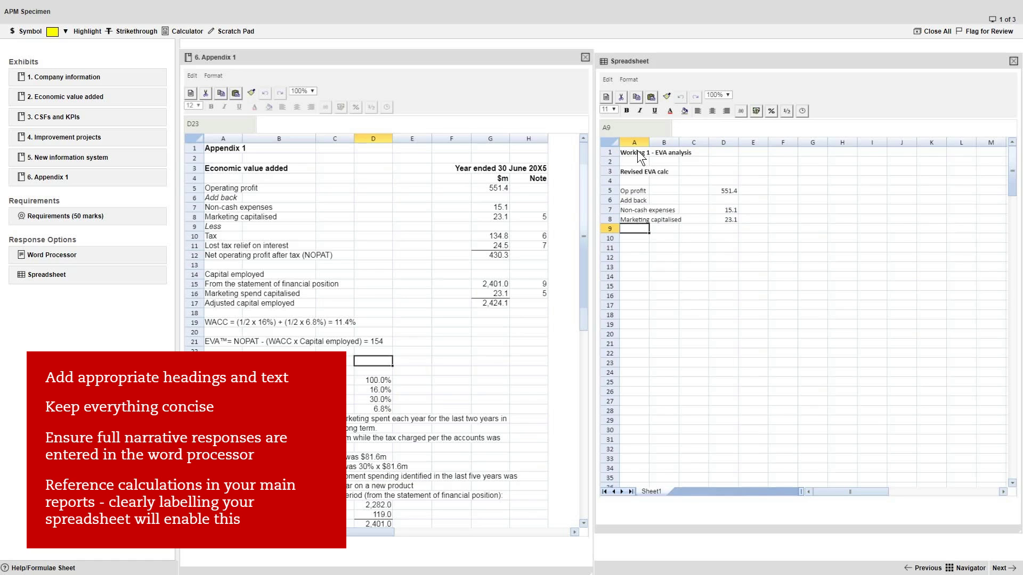
{"action": "type", "text": "R&D"}
{"action": "key", "text": "Right"}
{"action": "key", "text": "Right"}
{"action": "key", "text": "Right"}
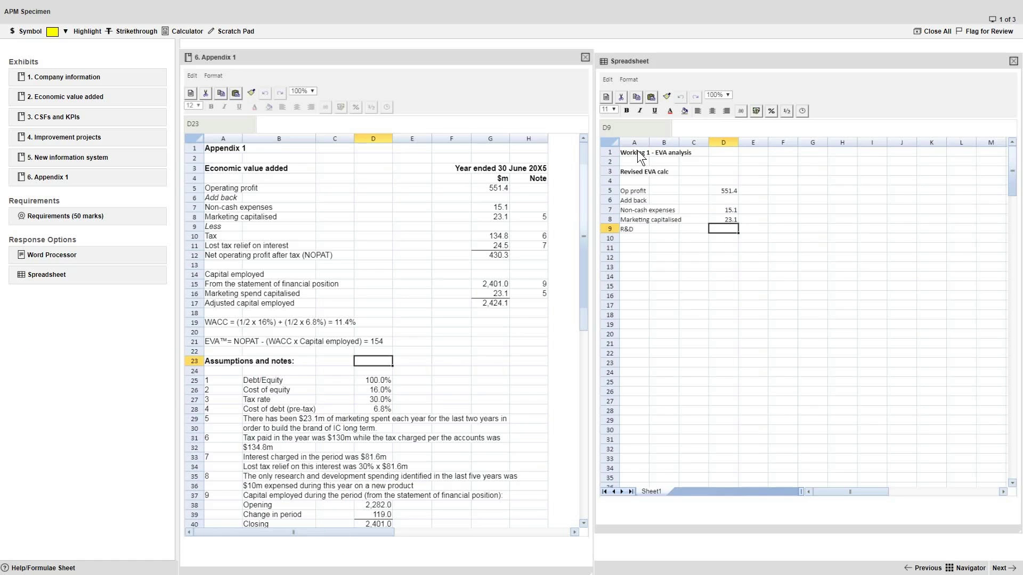
{"action": "type", "text": "10"}
{"action": "key", "text": "Return"}
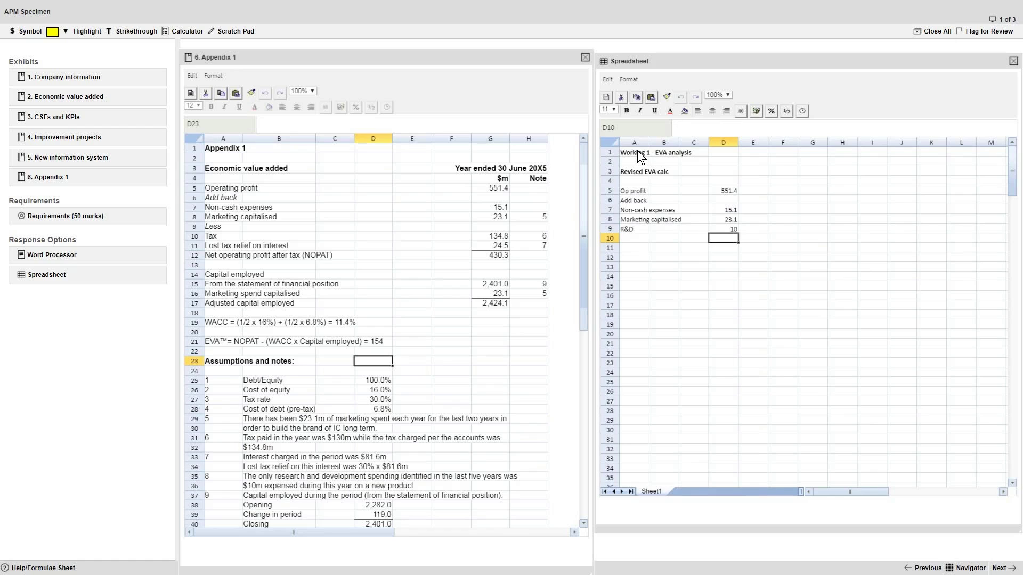
Put a right-aligned '£m' heading in cell D4
{"action": "left_click", "coordinate": [714, 180]}
{"action": "type", "text": "£m"}
{"action": "key", "text": "Return"}
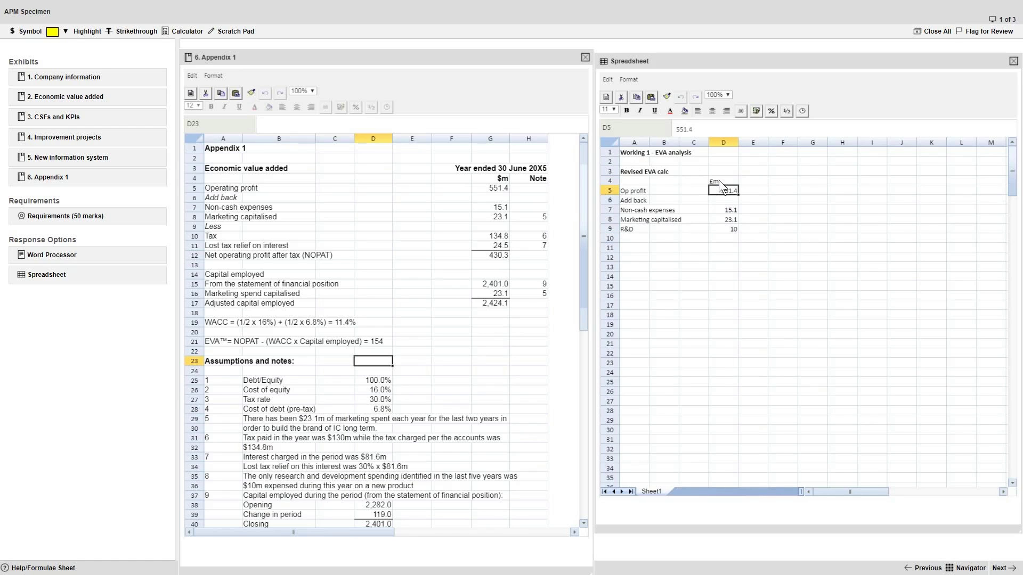
{"action": "left_click", "coordinate": [719, 181]}
{"action": "left_click", "coordinate": [726, 110]}
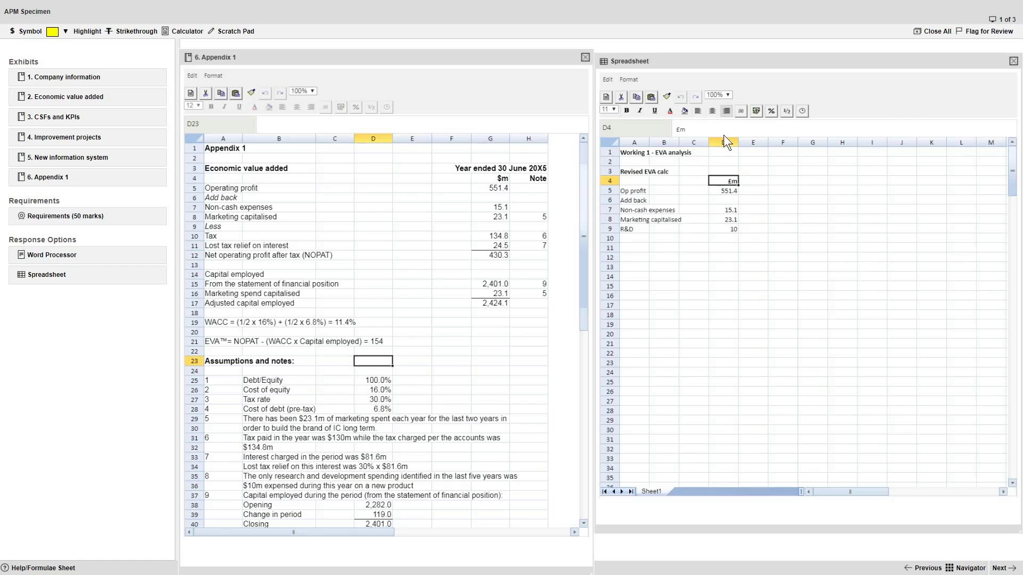
{"action": "left_click", "coordinate": [754, 238]}
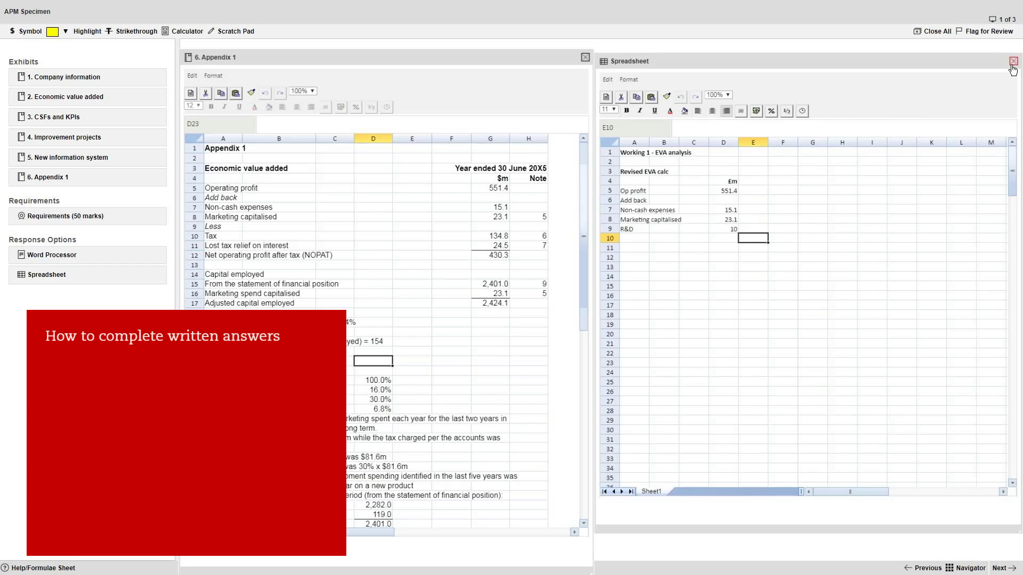
Under 'Working 1 - Calculations', note the EVA calculation has errors and point to working 1 for revisions
{"action": "left_click", "coordinate": [1014, 62]}
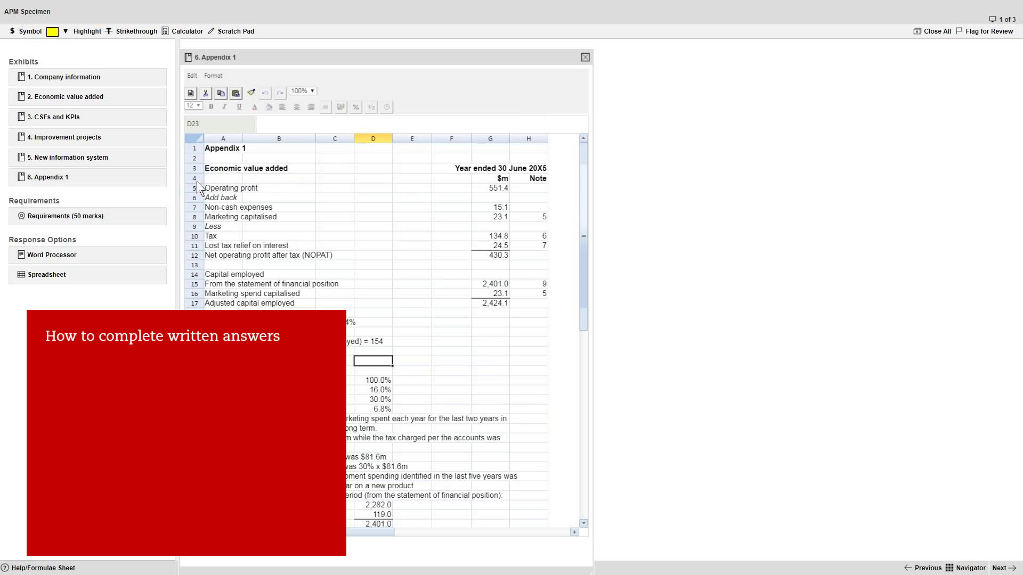
{"action": "left_click", "coordinate": [84, 255]}
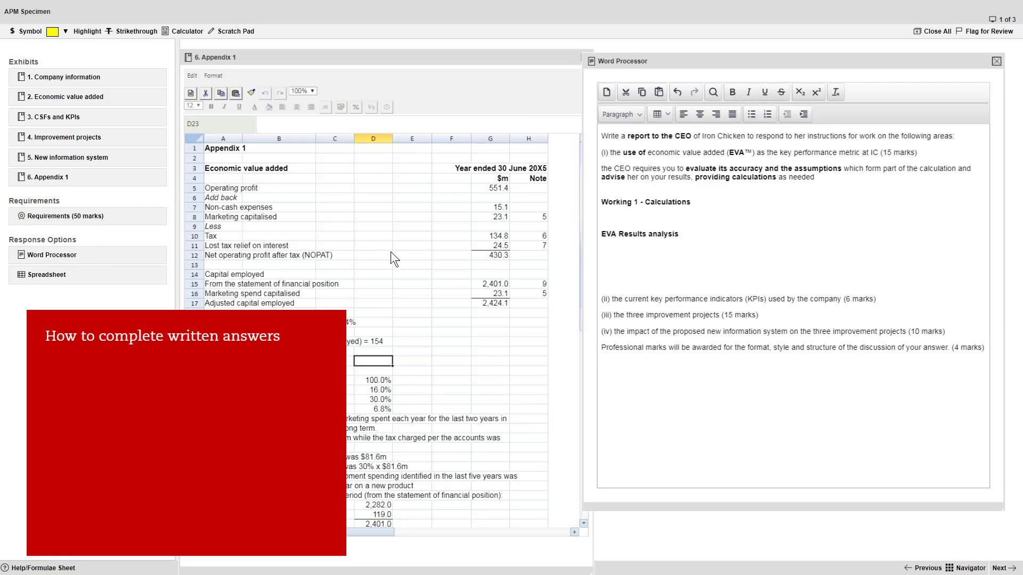
{"action": "left_click", "coordinate": [610, 216]}
{"action": "type", "text": "Th"}
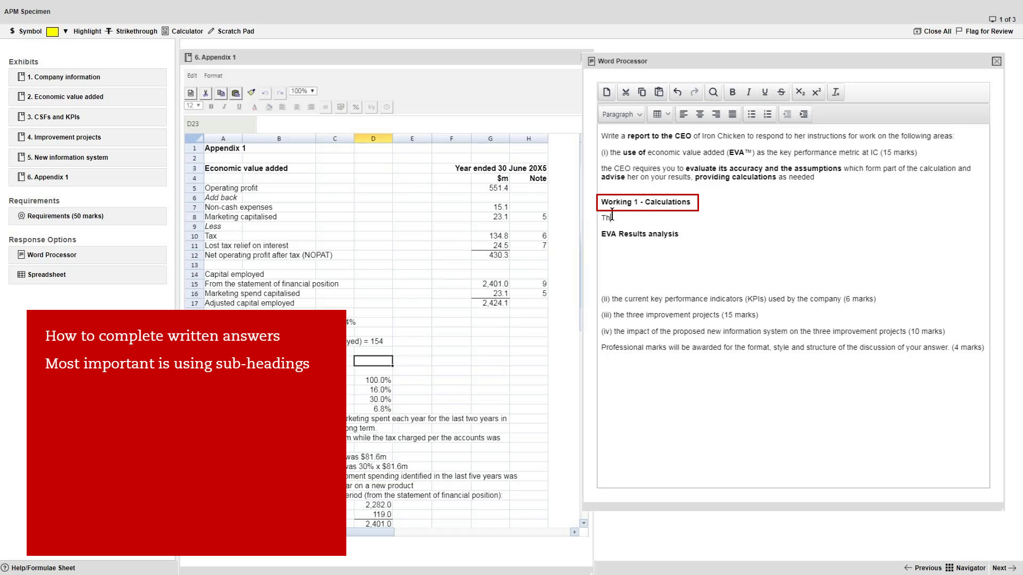
{"action": "type", "text": "ere are a "}
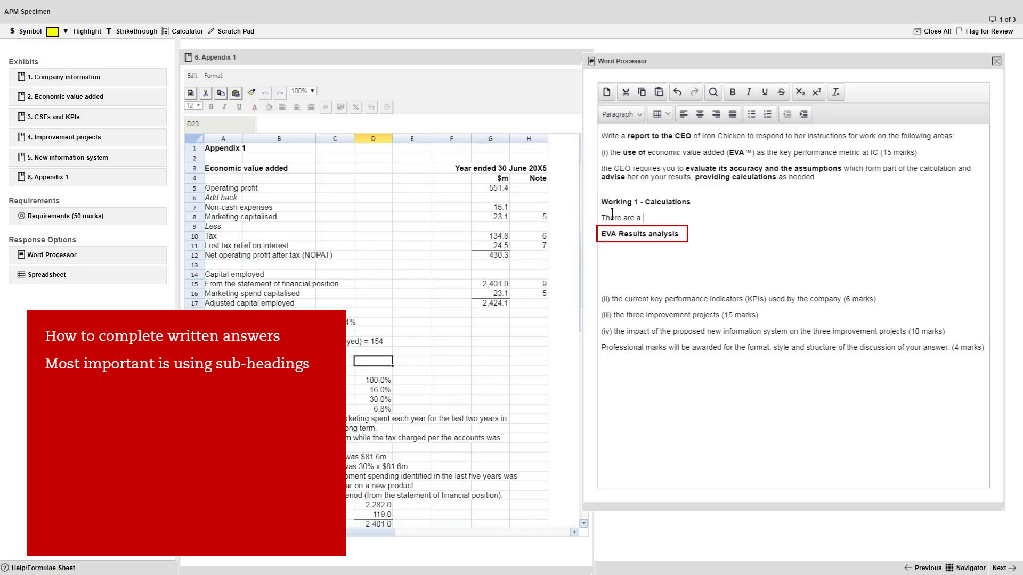
{"action": "type", "text": "number of error"}
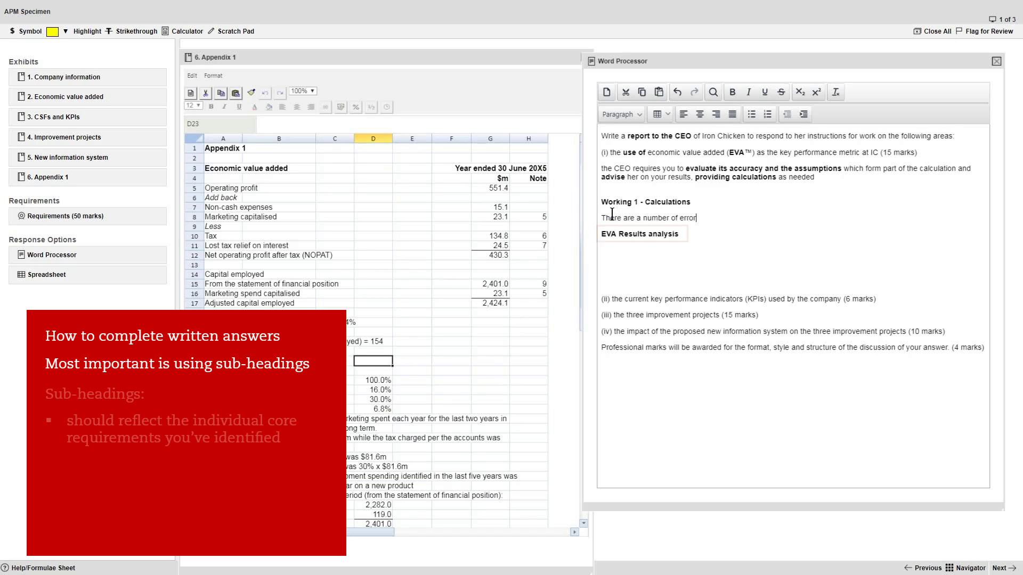
{"action": "type", "text": "s in the ex"}
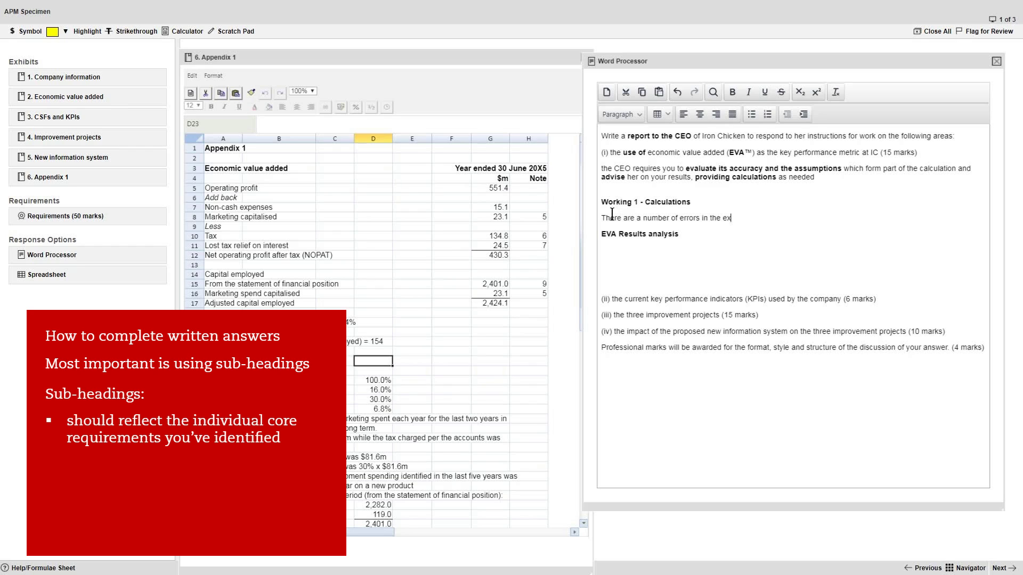
{"action": "type", "text": "isting EVA "}
{"action": "type", "text": "ca"}
{"action": "type", "text": "lculation"}
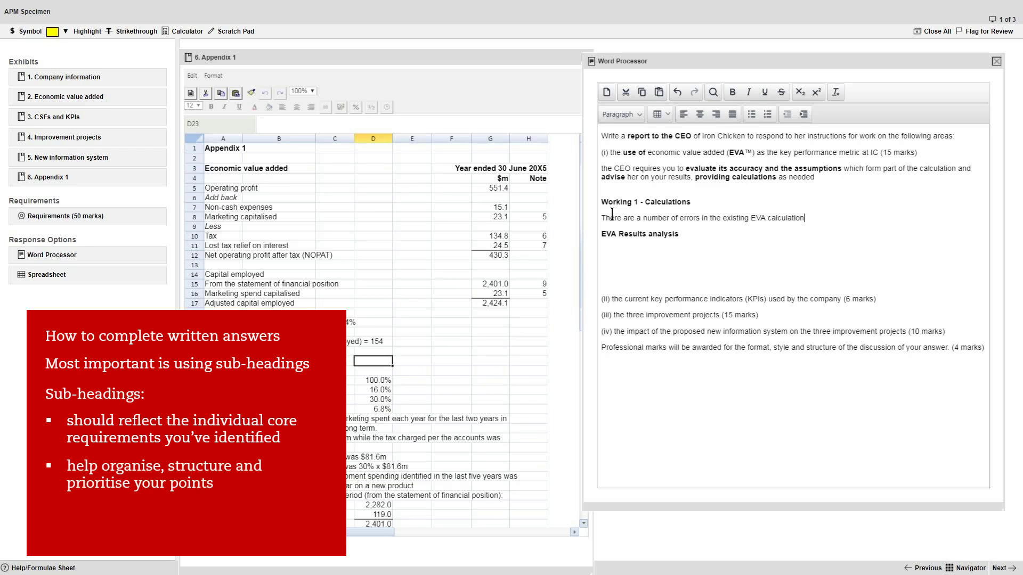
{"action": "type", "text": ". See wor"}
{"action": "type", "text": "king 1 for "}
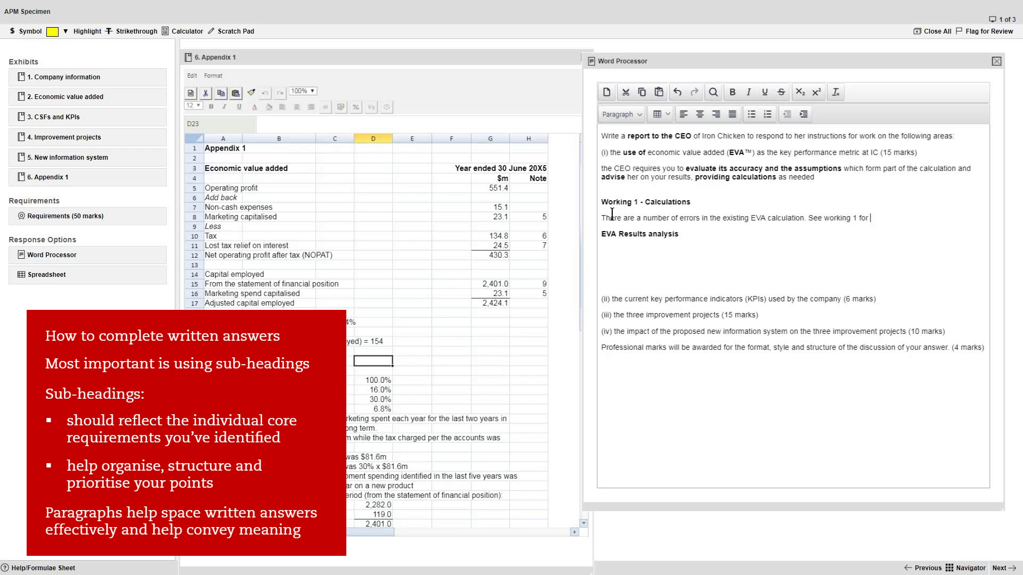
{"action": "type", "text": "revised calc"}
{"action": "type", "text": "ulations."}
{"action": "key", "text": "Return"}
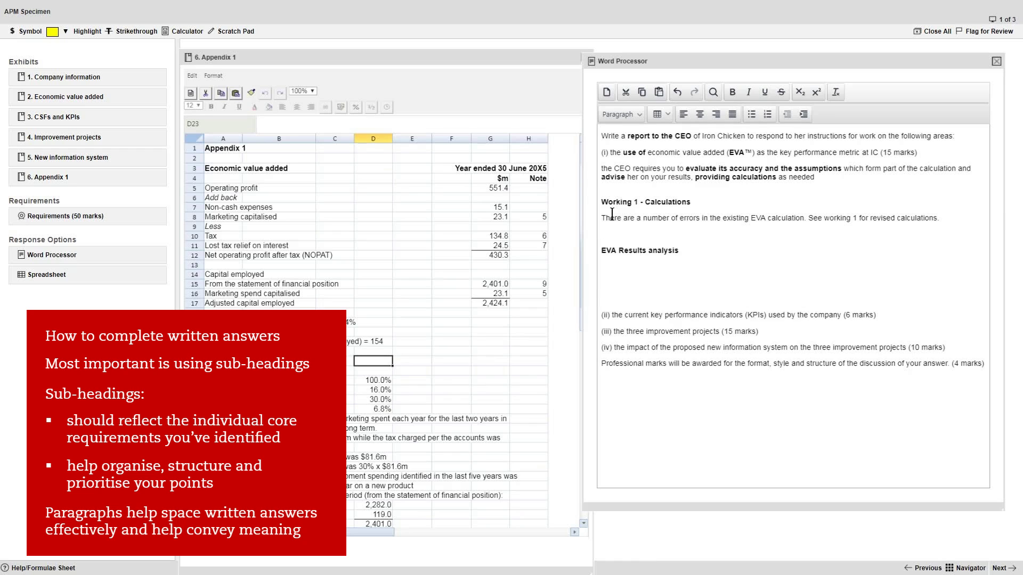
Under 'EVA Results analysis', write that R&D expenditure should be treated like long-term marketing spend
{"action": "left_click", "coordinate": [611, 265]}
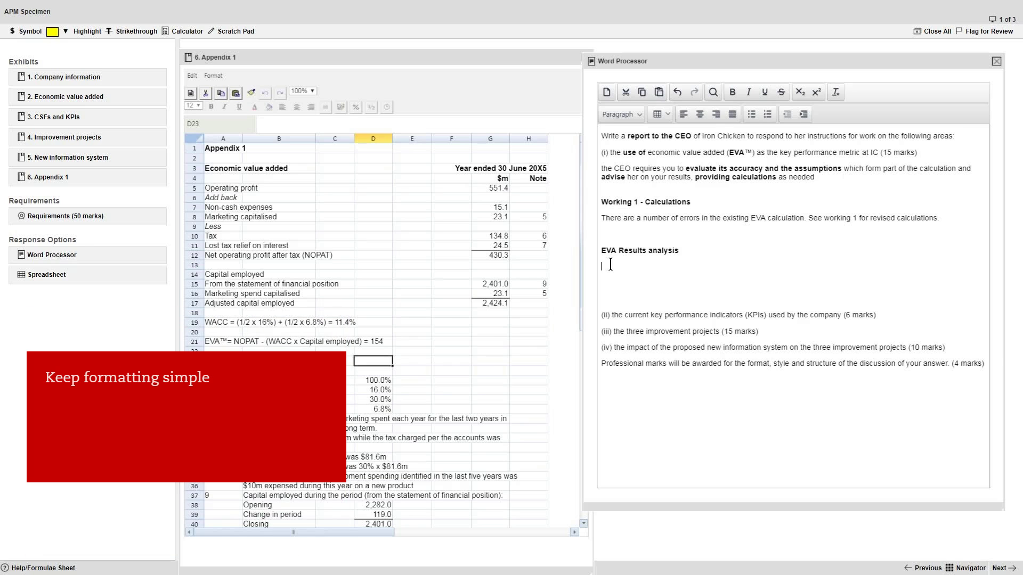
{"action": "type", "text": "Research "}
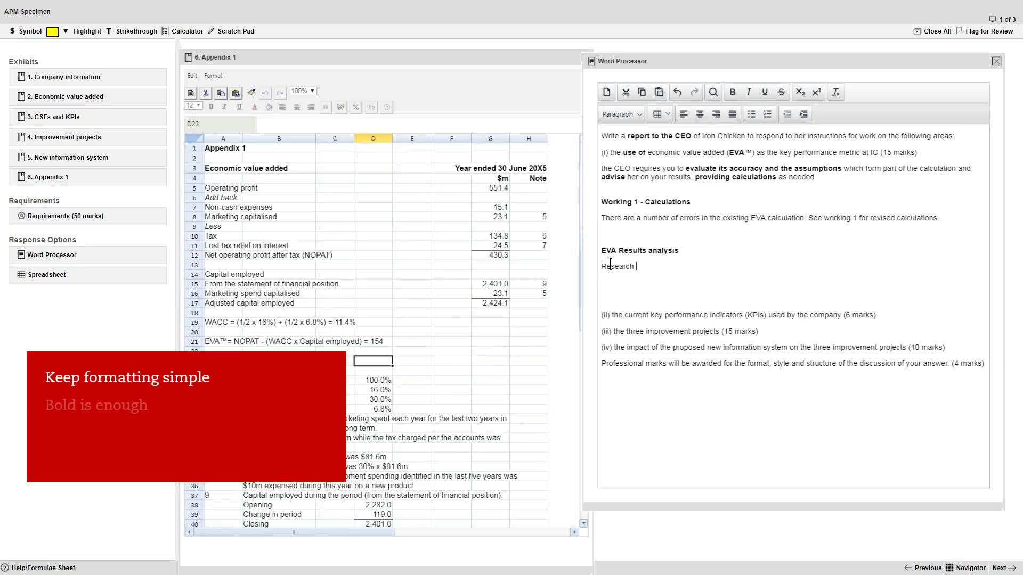
{"action": "type", "text": "and Develo"}
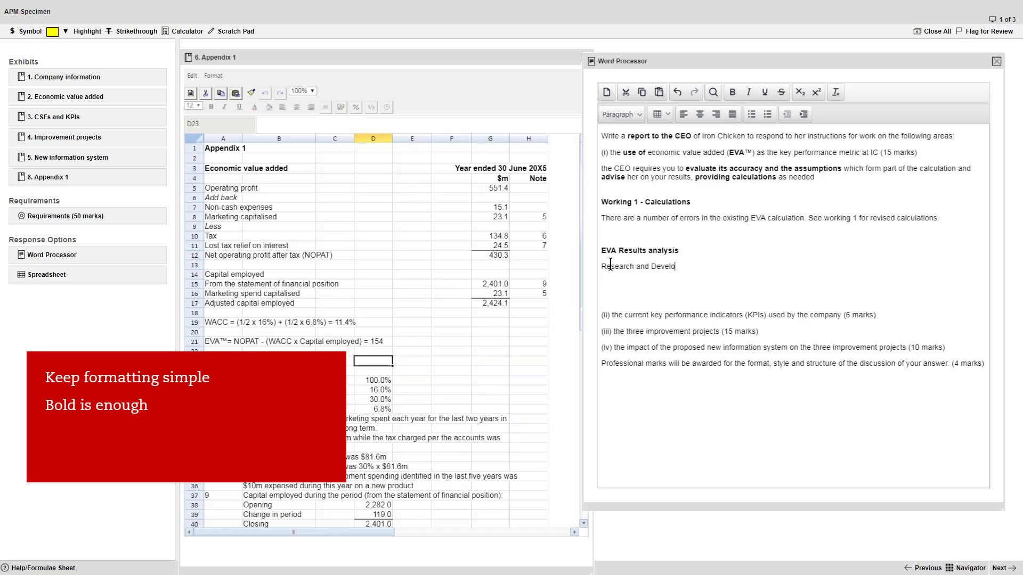
{"action": "type", "text": "pment expen"}
{"action": "type", "text": "diture should b"}
{"action": "type", "text": "e treated "}
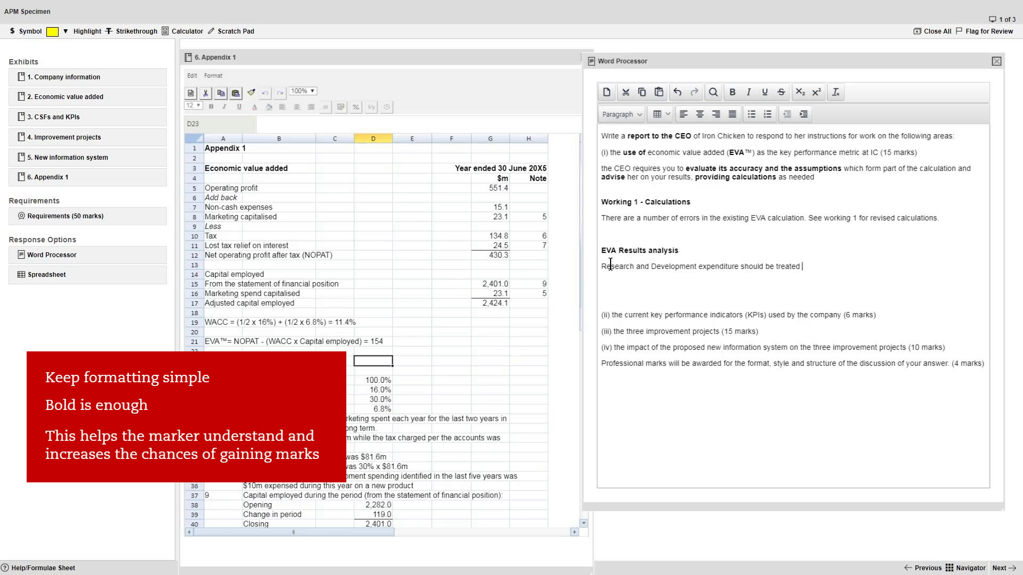
{"action": "type", "text": "the same as th"}
{"action": "type", "text": "e long term m"}
{"action": "type", "text": "arketing"}
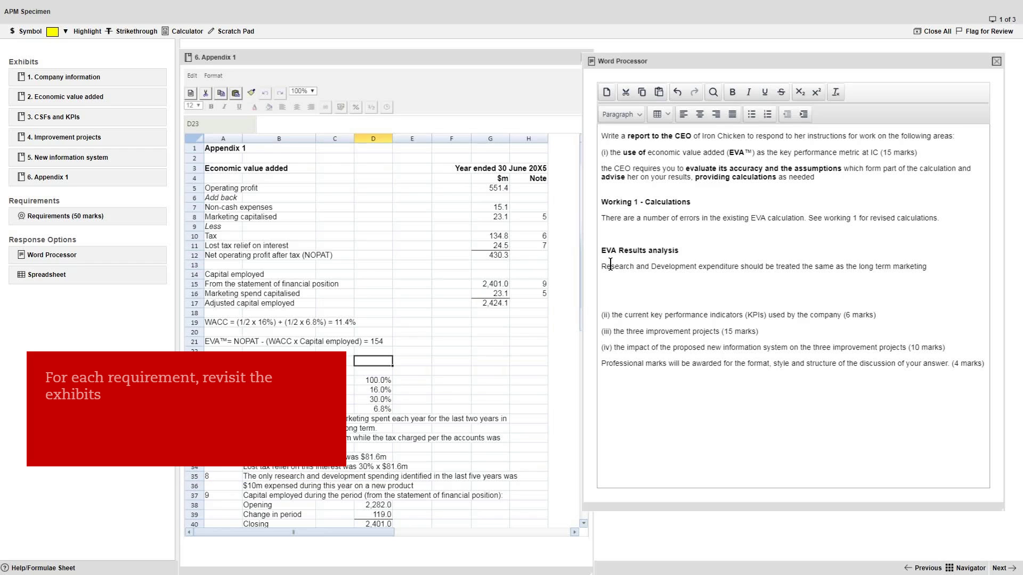
{"action": "type", "text": " spend"}
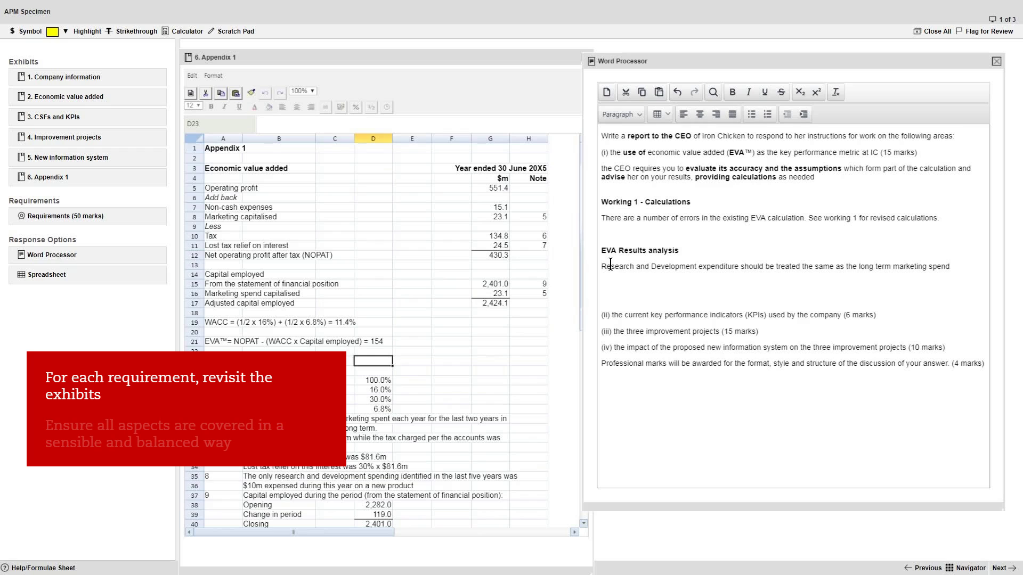
{"action": "type", "text": " (note: there"}
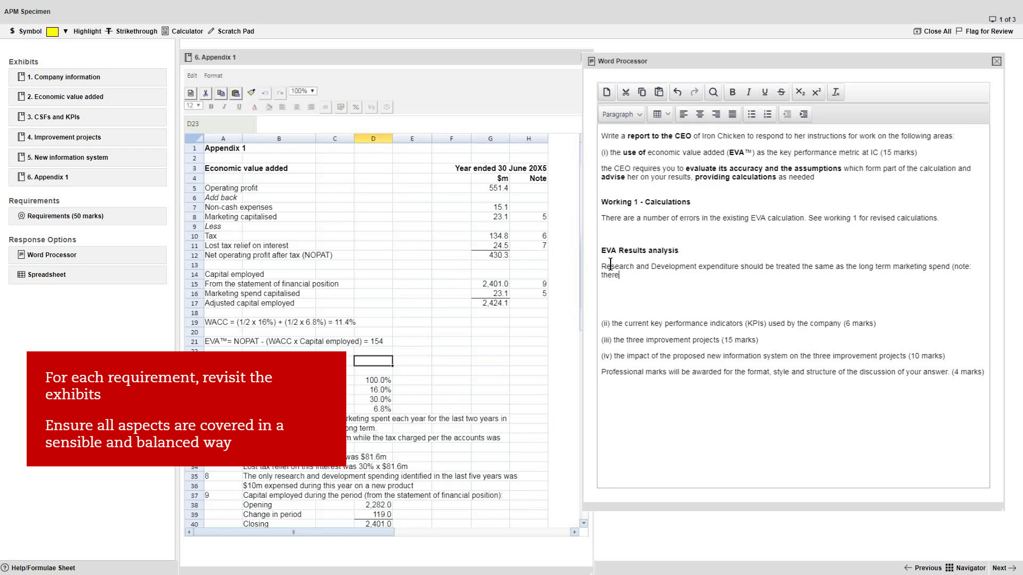
{"action": "type", "text": " was no R"}
{"action": "type", "text": "&D"}
{"action": "type", "text": " spend in the prior year)."}
Below the CEO paragraph, type the Report, 'To: Board of Iron Chicken', From, and 'Subject: Performance management issues at Iron Chicken' lines
{"action": "key", "text": "Return"}
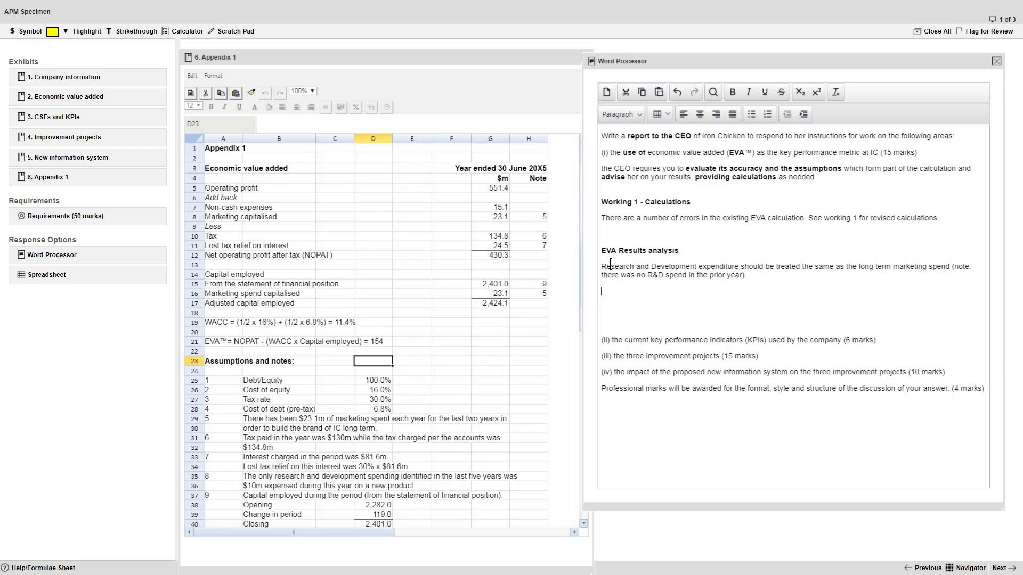
{"action": "left_click", "coordinate": [607, 190]}
{"action": "key", "text": "Return"}
{"action": "key", "text": "Return"}
{"action": "type", "text": "eport"}
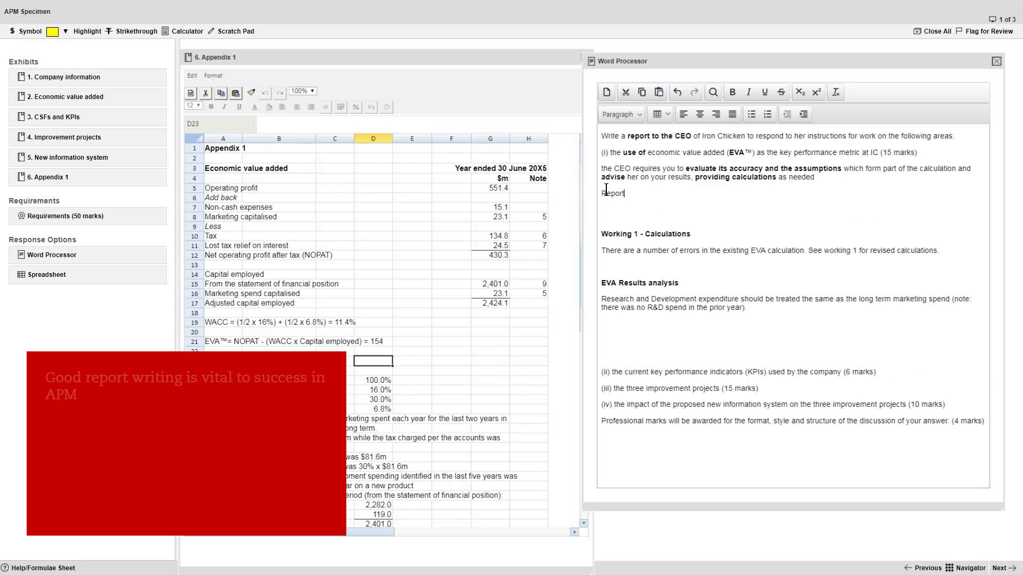
{"action": "key", "text": "Return"}
{"action": "type", "text": "To: Board of Iron Chic"}
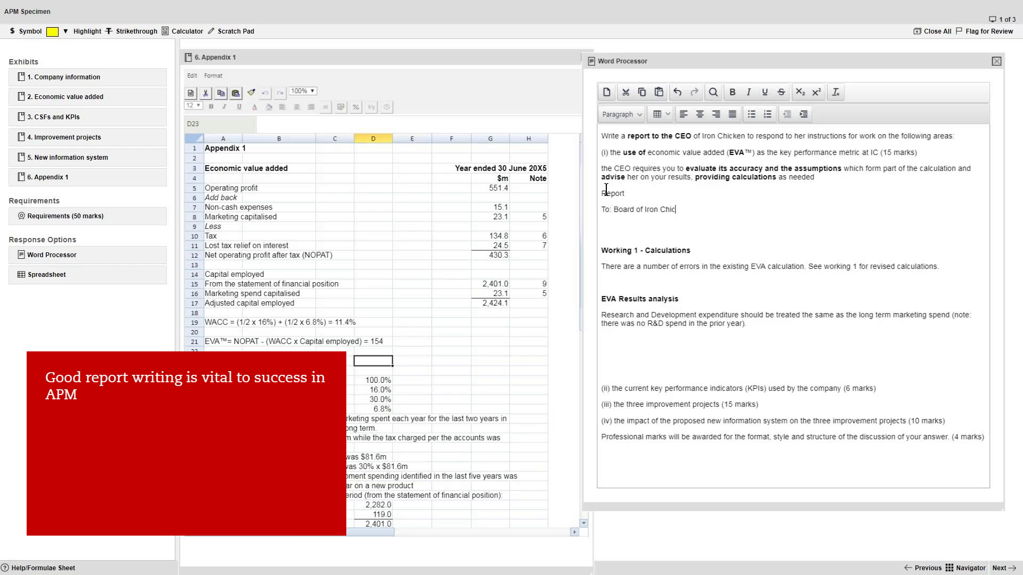
{"action": "type", "text": "ken"}
{"action": "key", "text": "Return"}
{"action": "type", "text": "From: A Acc"}
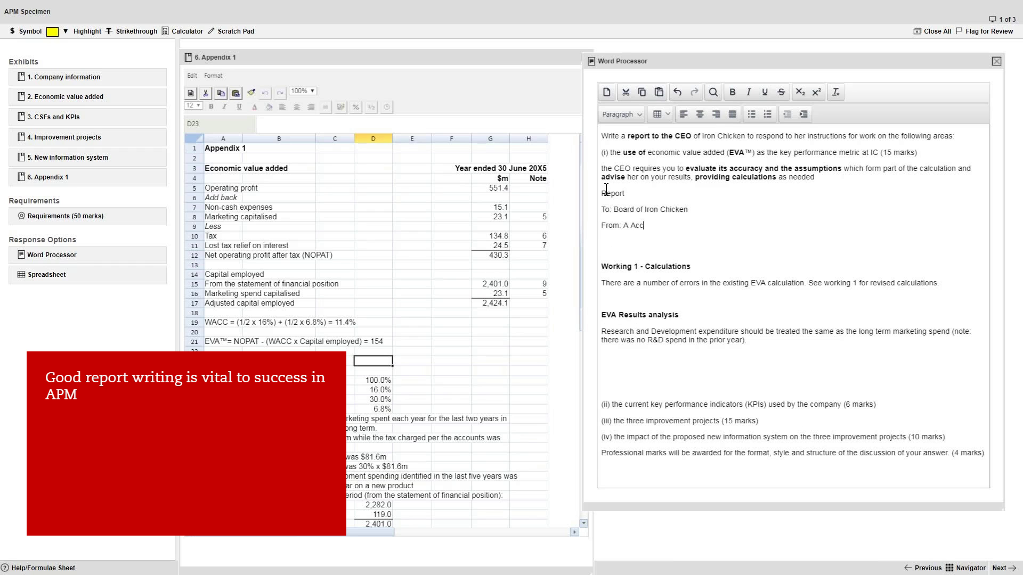
{"action": "type", "text": "ountant"}
{"action": "key", "text": "Return"}
{"action": "type", "text": "Subject:"}
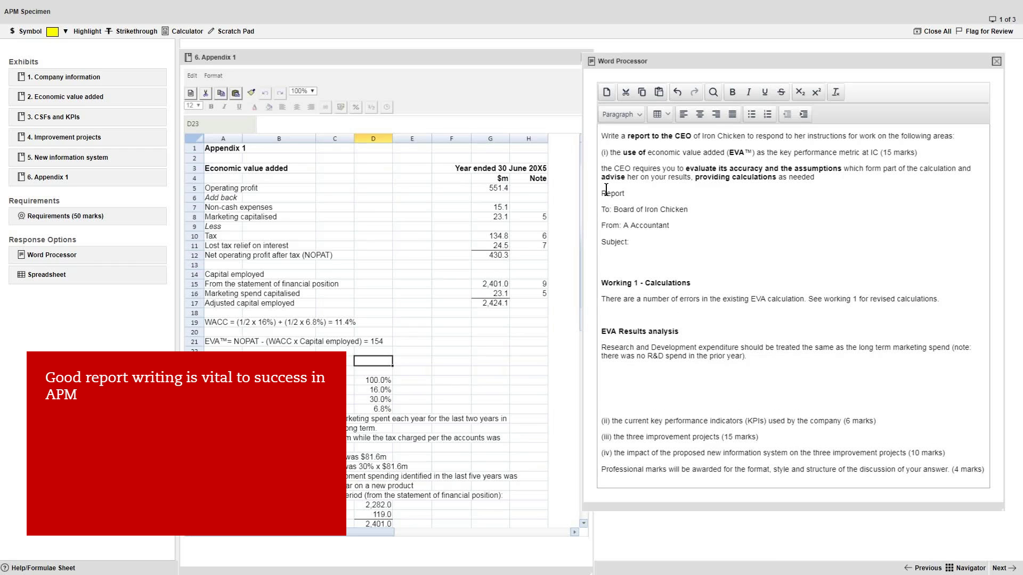
{"action": "type", "text": " Performance mana"}
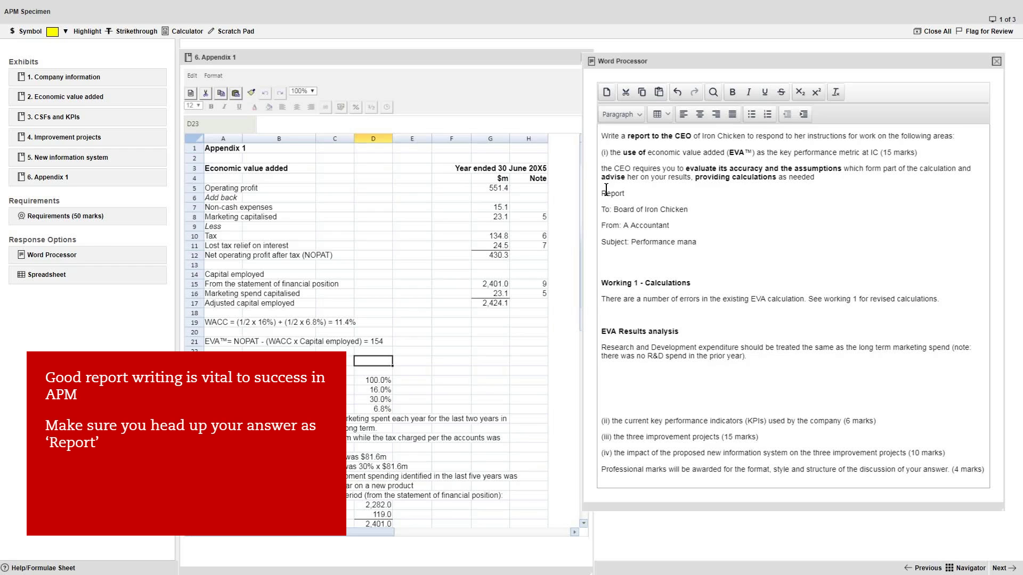
{"action": "type", "text": "gement issues at Iron Chick"}
{"action": "type", "text": "en"}
Add 'Date: September 20X5' and make the whole header block bold
{"action": "key", "text": "Return"}
{"action": "type", "text": "Date: September "}
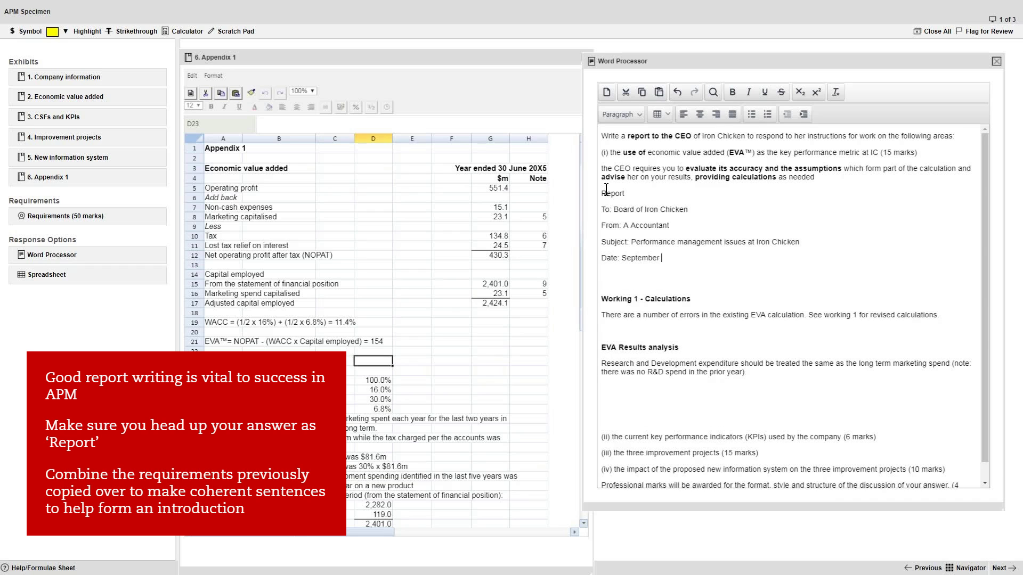
{"action": "type", "text": "20X5"}
{"action": "left_click_drag", "start_coordinate": [682, 258], "coordinate": [601, 193]}
{"action": "key", "text": "ctrl+b"}
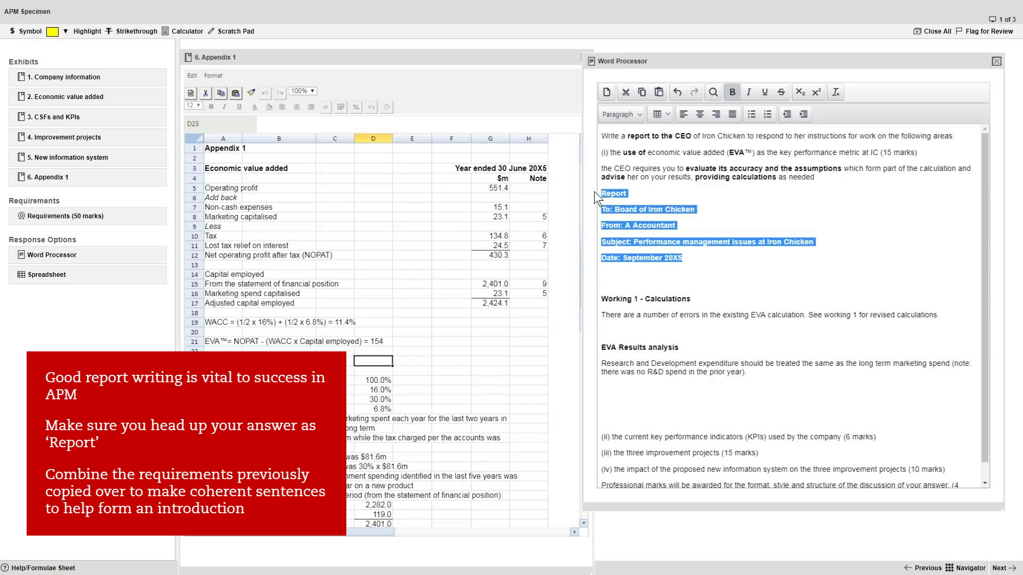
{"action": "left_click", "coordinate": [607, 277]}
Type a bold 'Introduction' heading with a new line beneath it
{"action": "type", "text": "In"}
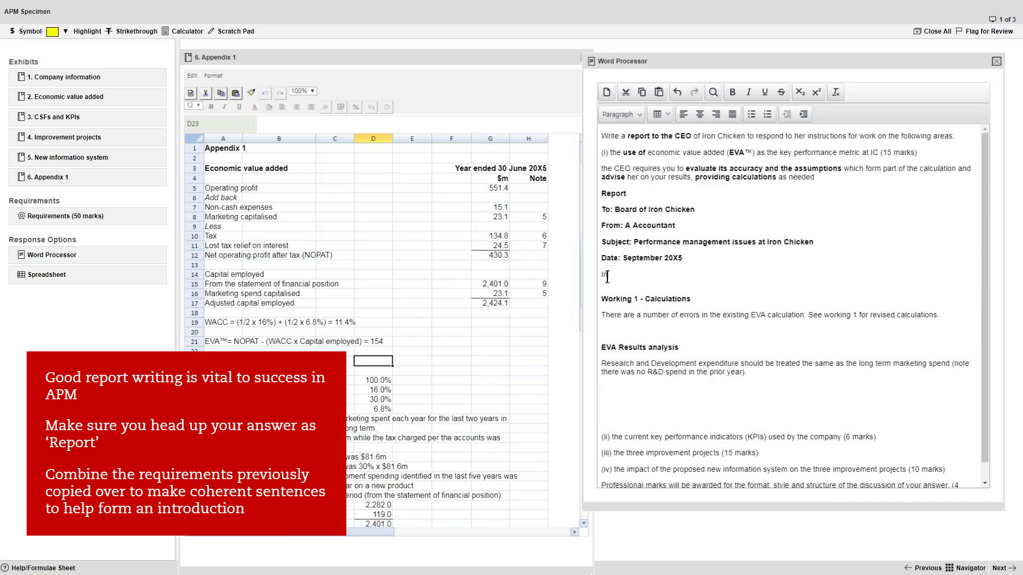
{"action": "type", "text": "troduction"}
{"action": "double_click", "coordinate": [608, 277]}
{"action": "key", "text": "ctrl+b"}
{"action": "key", "text": "End"}
{"action": "key", "text": "Return"}
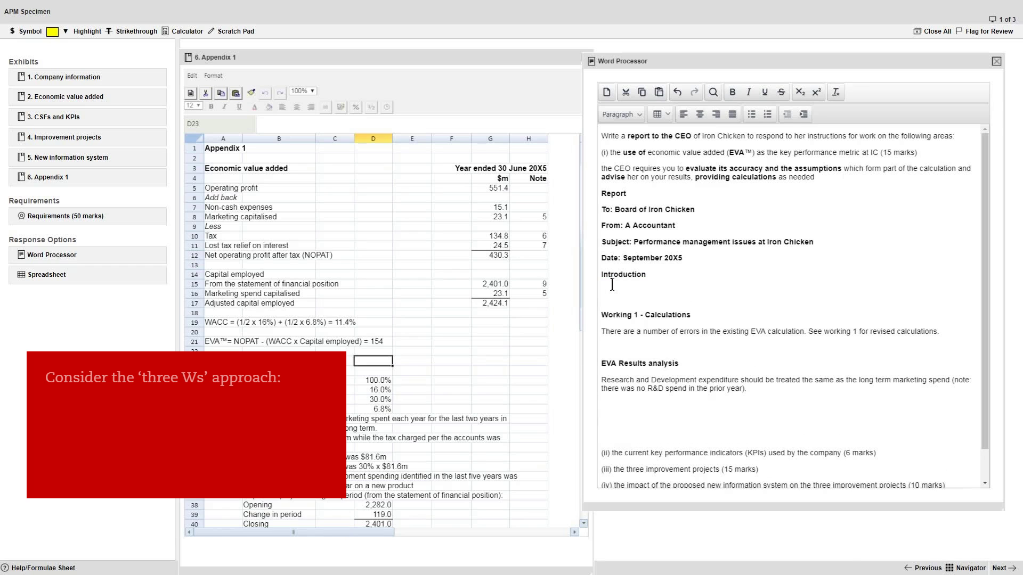
Start 'This report' and paste the CEO's accuracy-and-assumptions wording after it
{"action": "type", "text": "This report"}
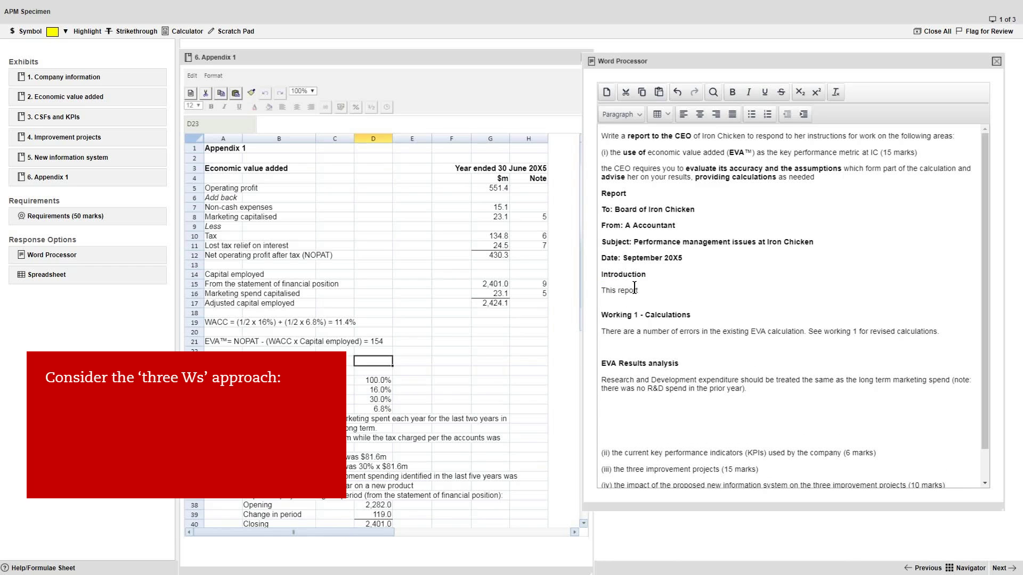
{"action": "left_click_drag", "start_coordinate": [687, 169], "coordinate": [958, 170]}
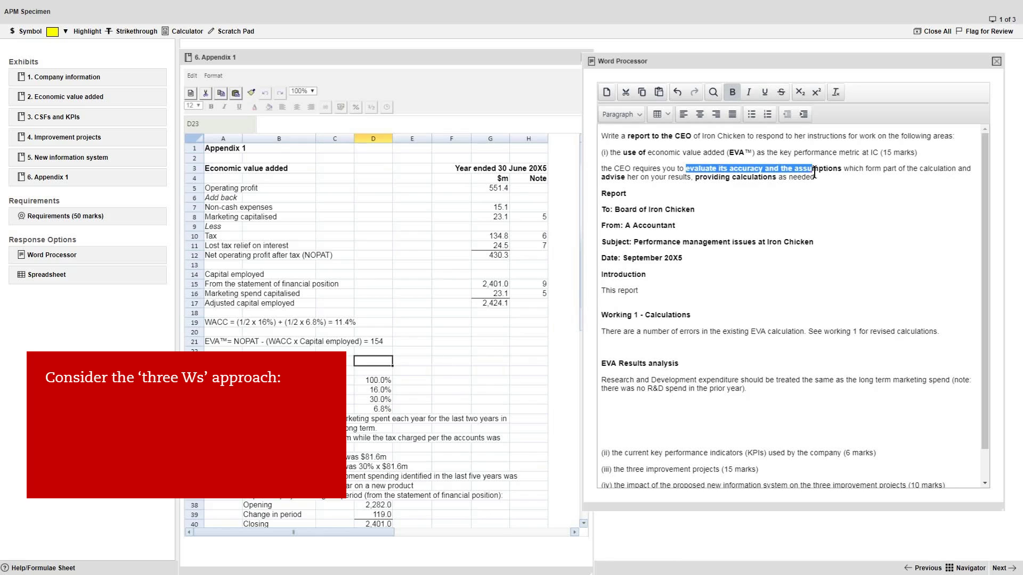
{"action": "key", "text": "ctrl+c"}
{"action": "left_click", "coordinate": [639, 290]}
{"action": "key", "text": "ctrl+v"}
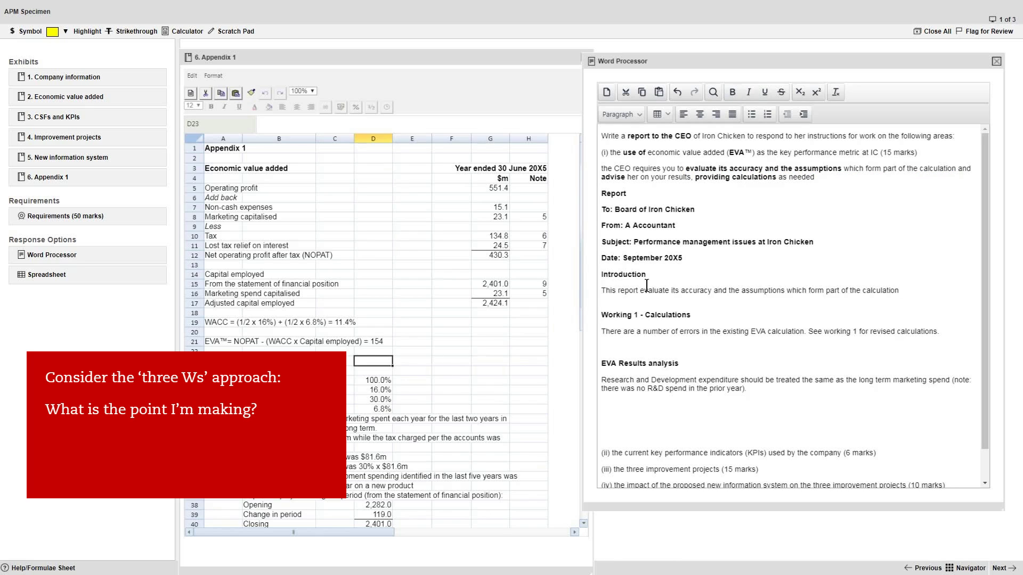
Edit the sentence to read 'evaluates the accuracy and the assumptions within the EVA calculation'
{"action": "left_click", "coordinate": [668, 290]}
{"action": "type", "text": "s"}
{"action": "key", "text": "Delete"}
{"action": "key", "text": "Delete"}
{"action": "key", "text": "Delete"}
{"action": "type", "text": "the"}
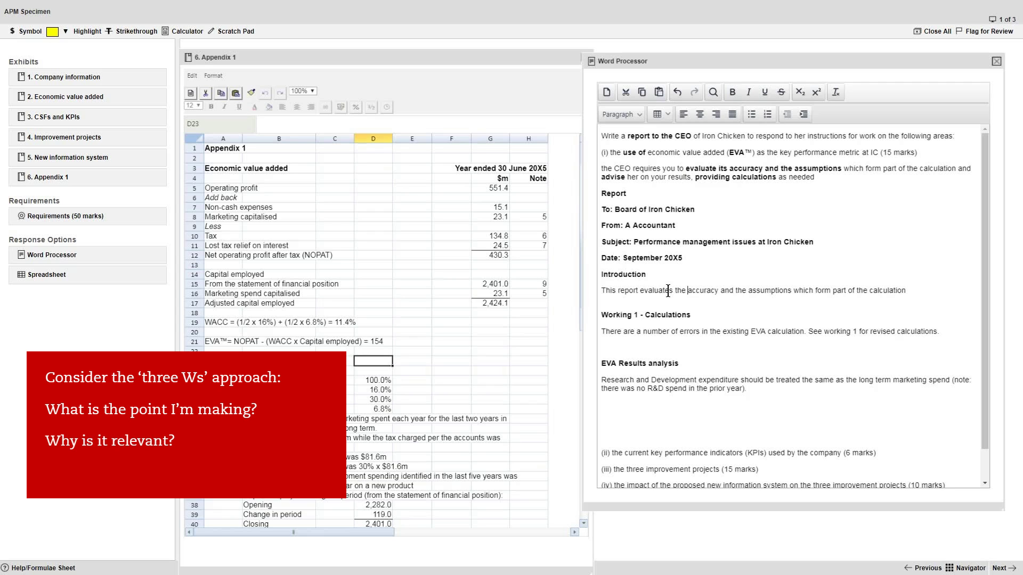
{"action": "key", "text": "BackSpace"}
{"action": "key", "text": "BackSpace"}
{"action": "key", "text": "Delete"}
{"action": "key", "text": "Delete"}
{"action": "key", "text": "Delete"}
{"action": "left_click_drag", "start_coordinate": [793, 290], "coordinate": [867, 290]}
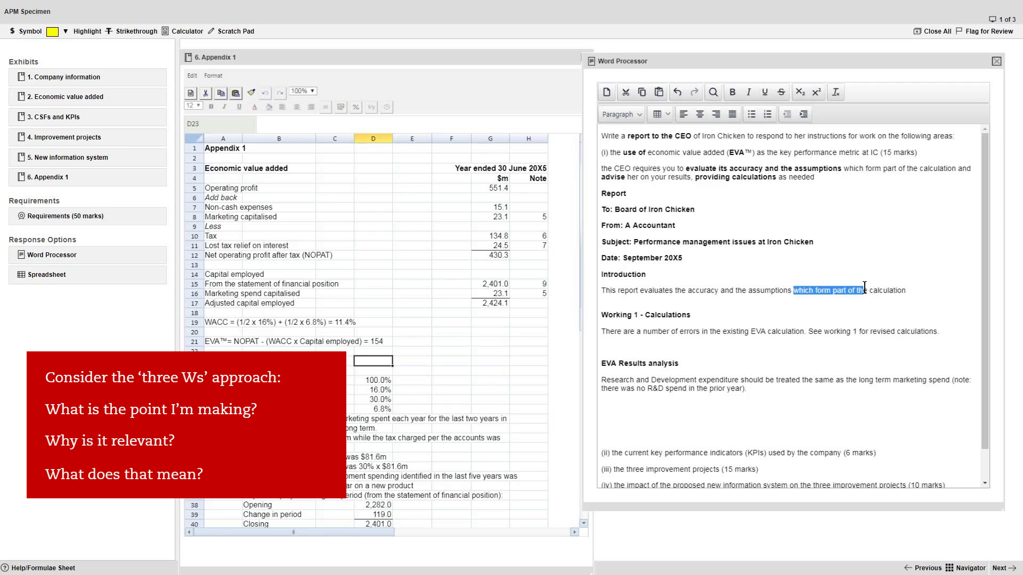
{"action": "type", "text": "within the EVA"}
{"action": "left_click", "coordinate": [892, 292]}
{"action": "type", "text": "."}
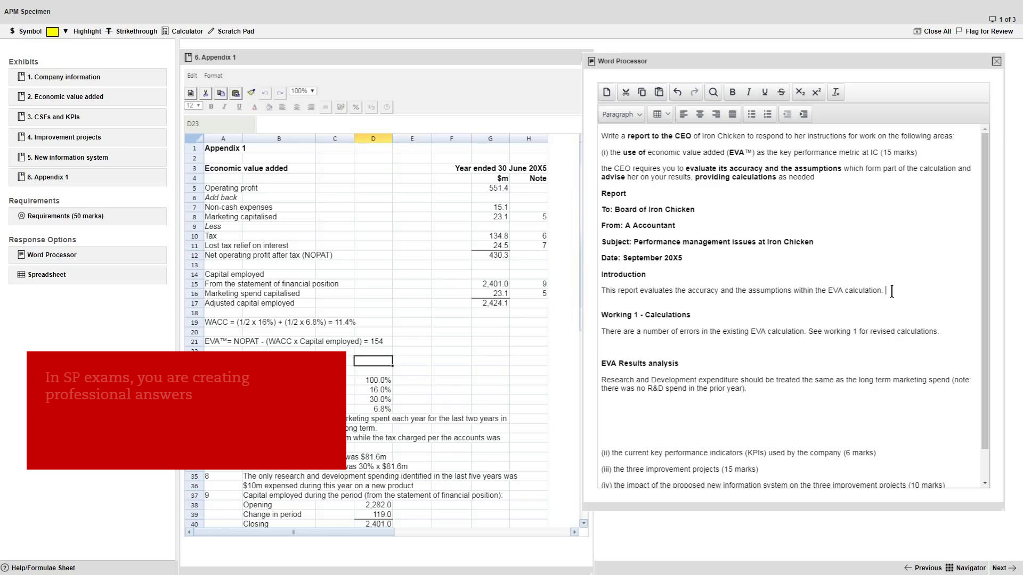